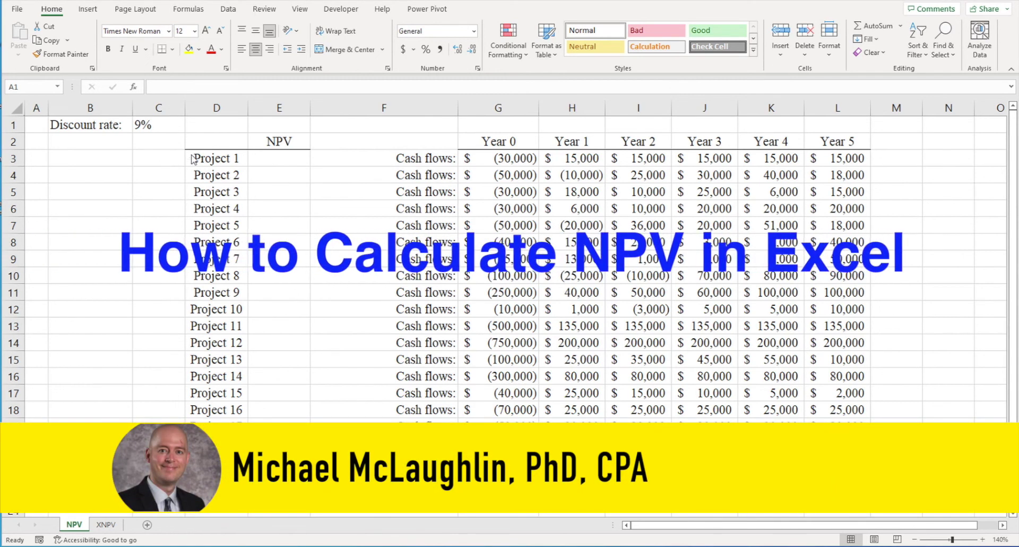
# Give the NPV heading in E2 a yellow fill
pyautogui.click(290, 141)
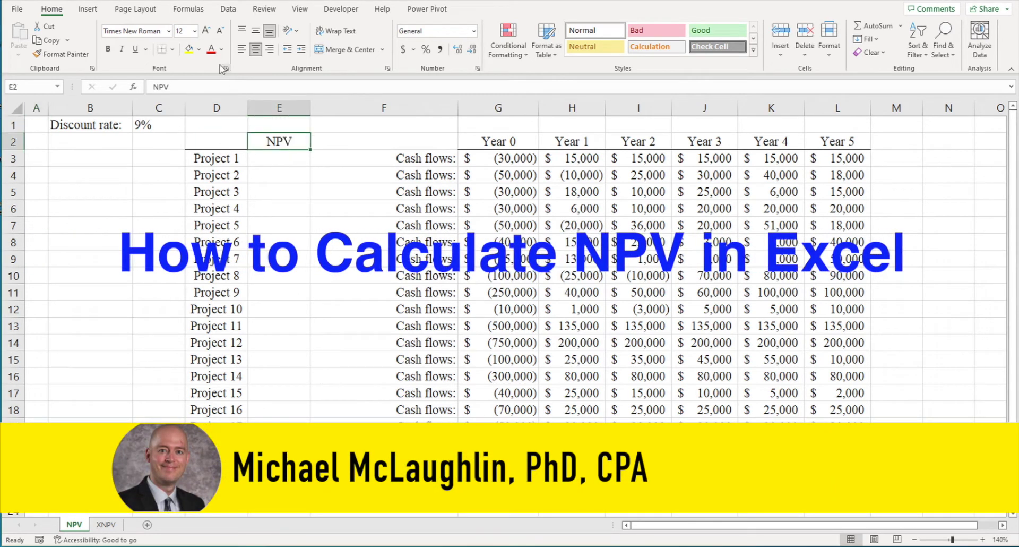
pyautogui.click(189, 48)
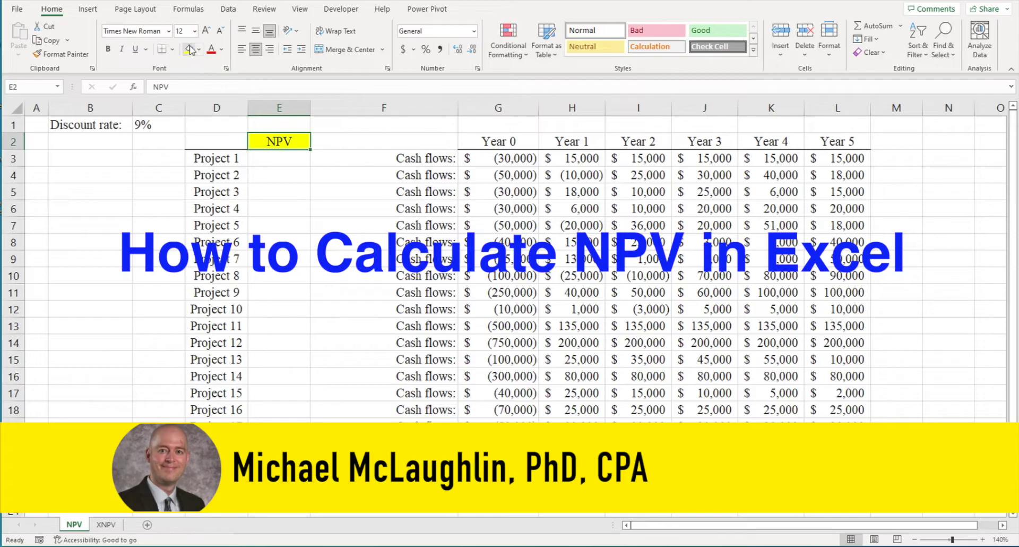
pyautogui.click(235, 158)
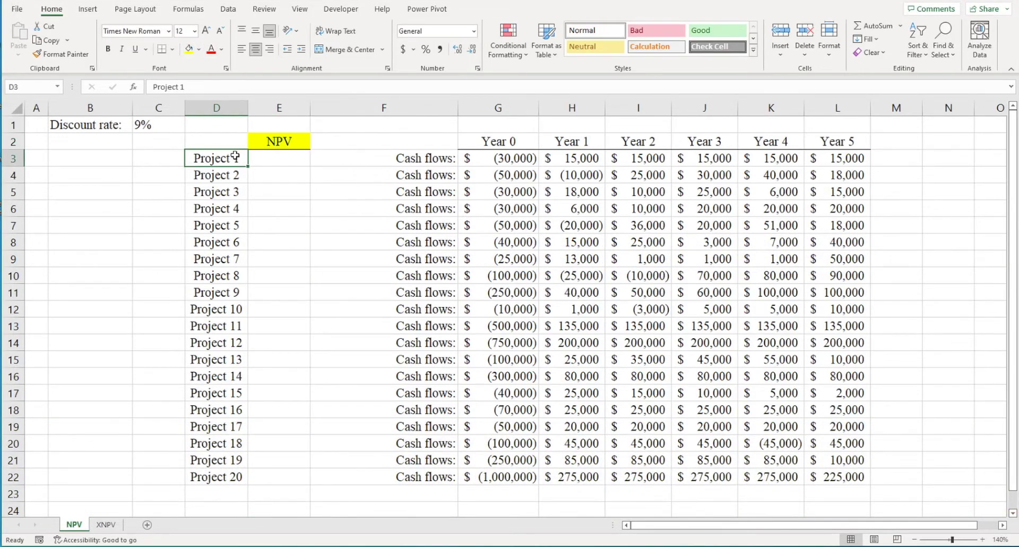
pyautogui.moveTo(235, 158); pyautogui.dragTo(838, 481)
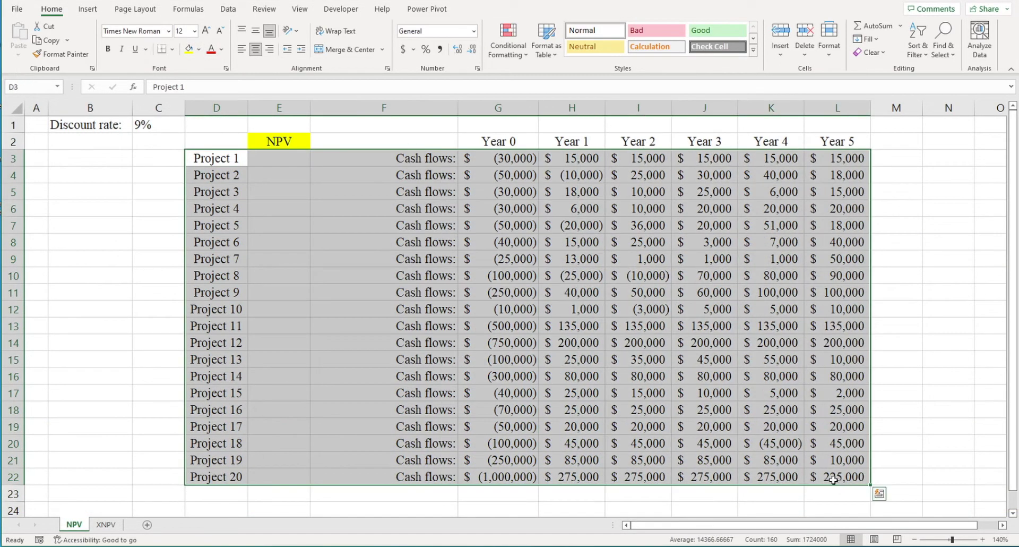
pyautogui.click(518, 162)
pyautogui.moveTo(567, 157); pyautogui.dragTo(531, 474)
pyautogui.click(514, 141)
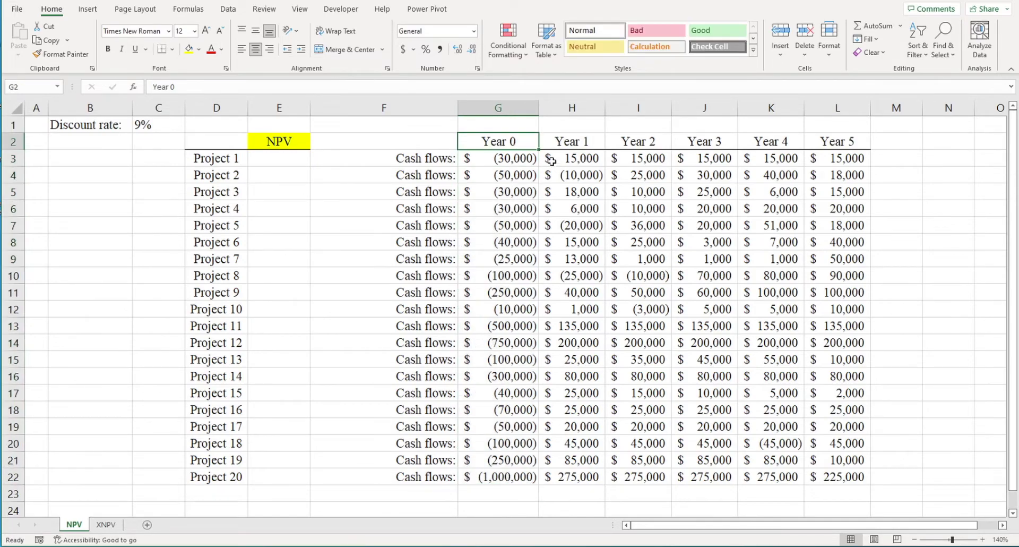
pyautogui.moveTo(563, 175); pyautogui.dragTo(814, 176)
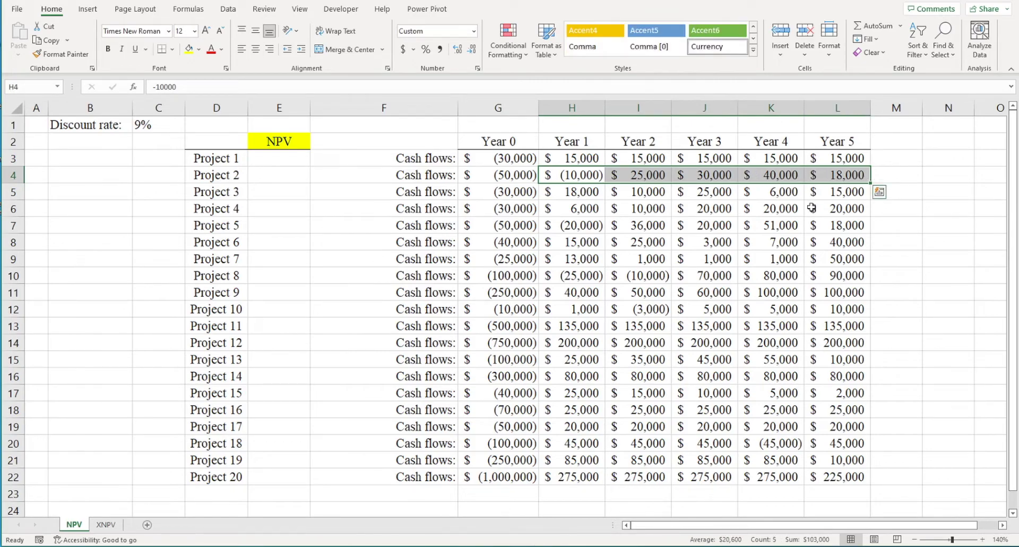
pyautogui.click(581, 157)
pyautogui.moveTo(523, 158); pyautogui.dragTo(531, 472)
pyautogui.click(517, 141)
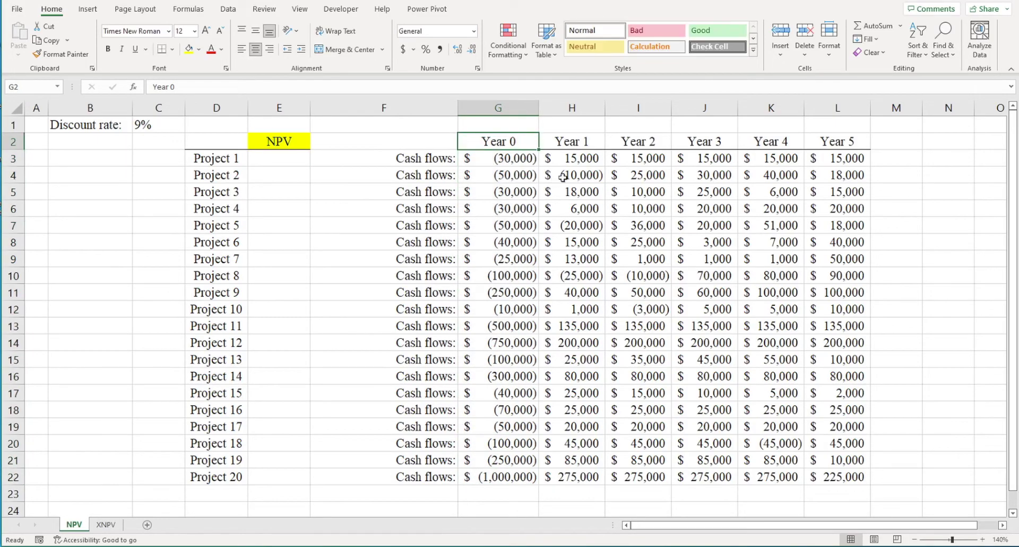
pyautogui.moveTo(557, 176); pyautogui.dragTo(812, 177)
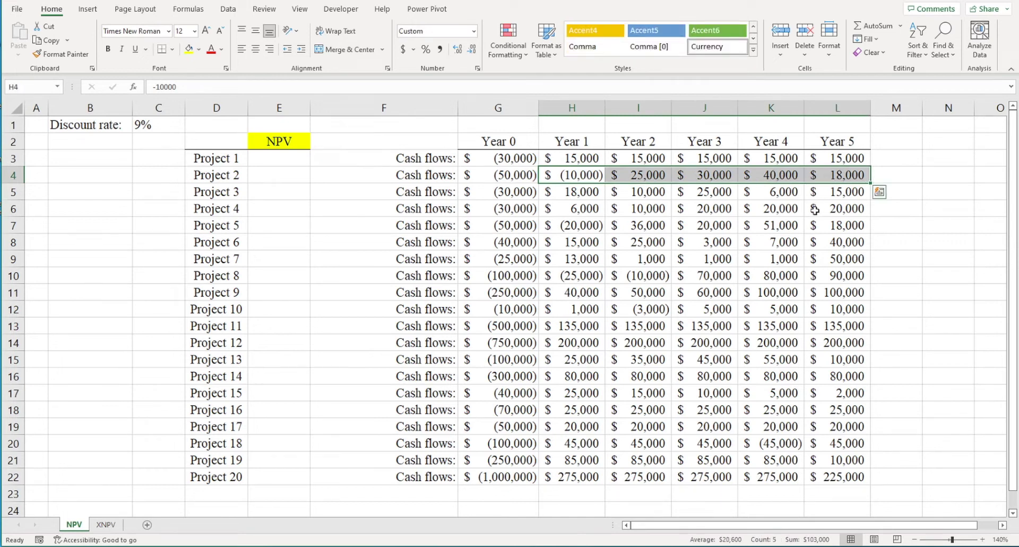
pyautogui.click(279, 158)
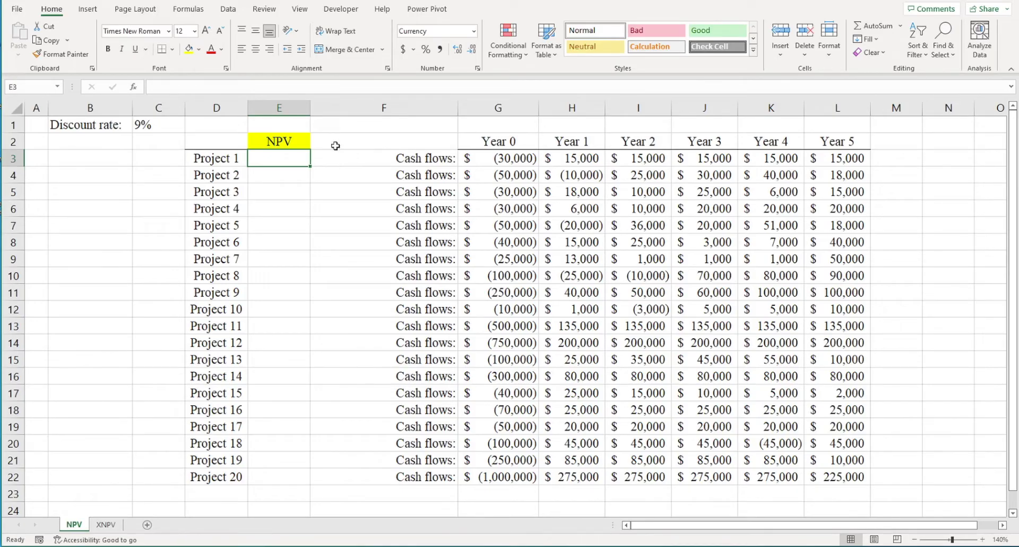
# Start E3's formula as =NPV($C$1,H3:L3, using the absolute 9% rate and Year 1–5 flows
pyautogui.write('=NPV(')
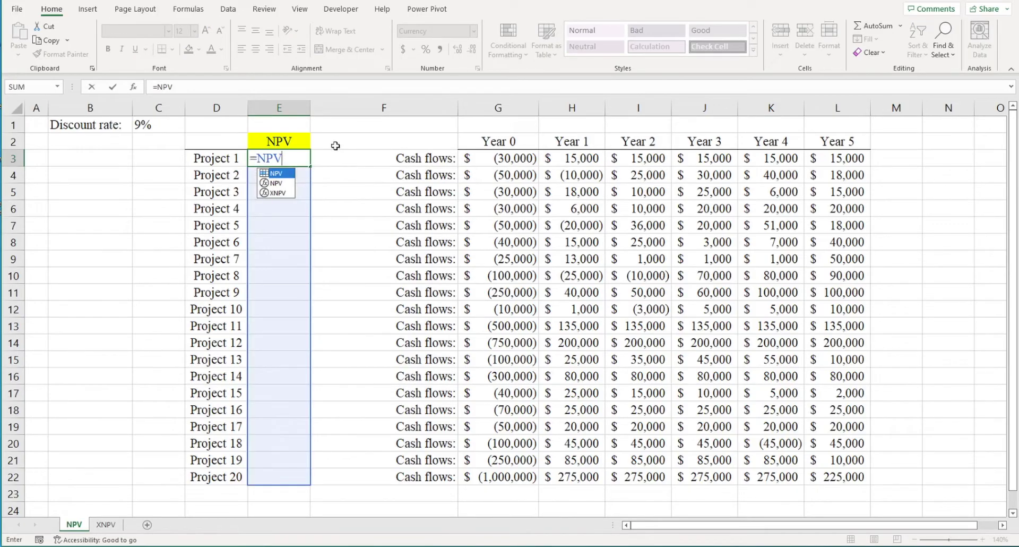
pyautogui.click(171, 126)
pyautogui.press('F4')
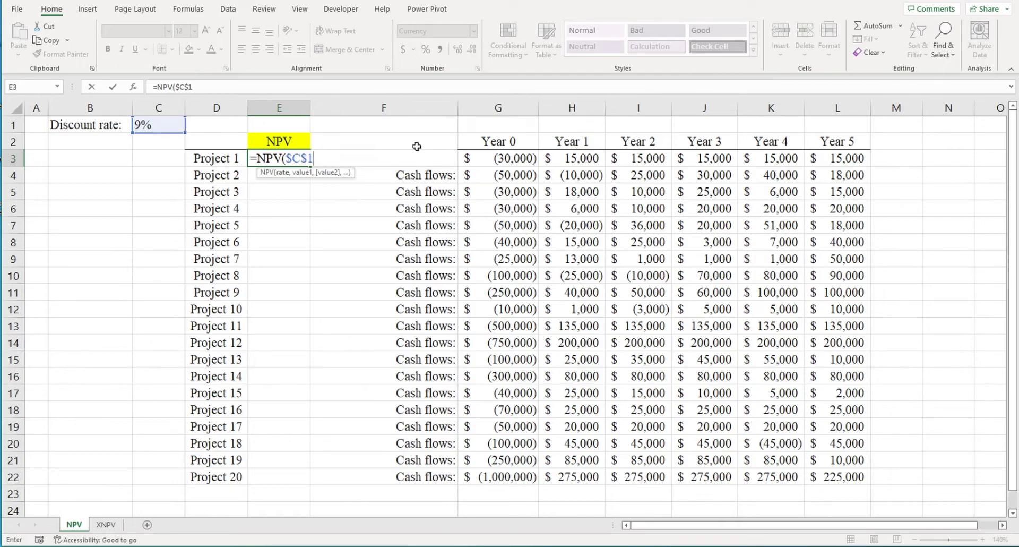
pyautogui.write(',')
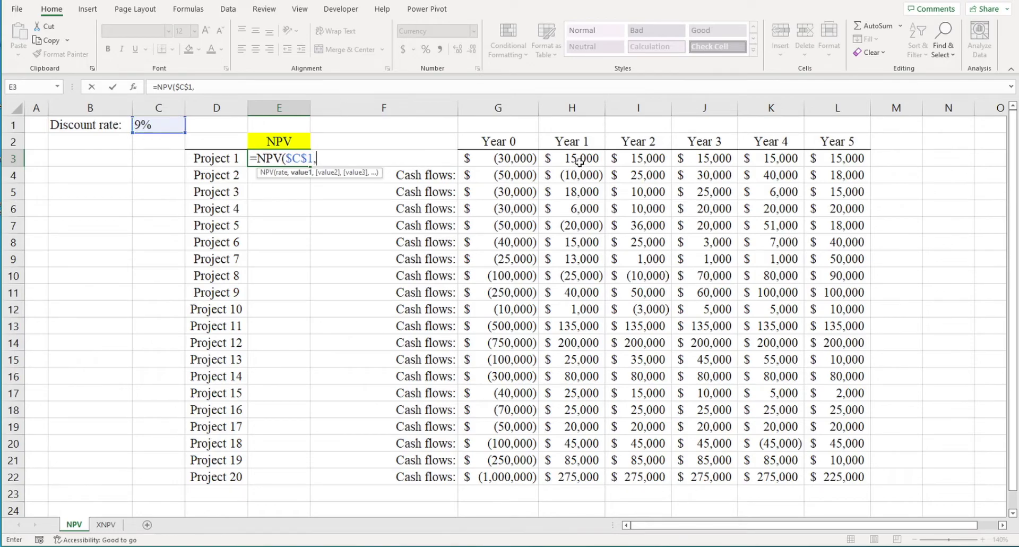
pyautogui.moveTo(575, 159); pyautogui.dragTo(887, 154)
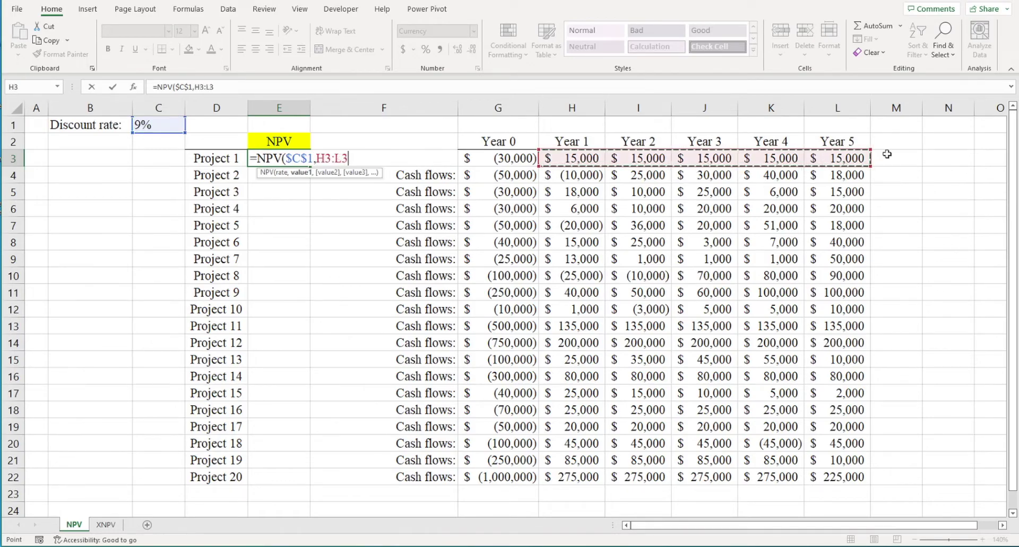
pyautogui.moveTo(535, 158); pyautogui.dragTo(843, 158)
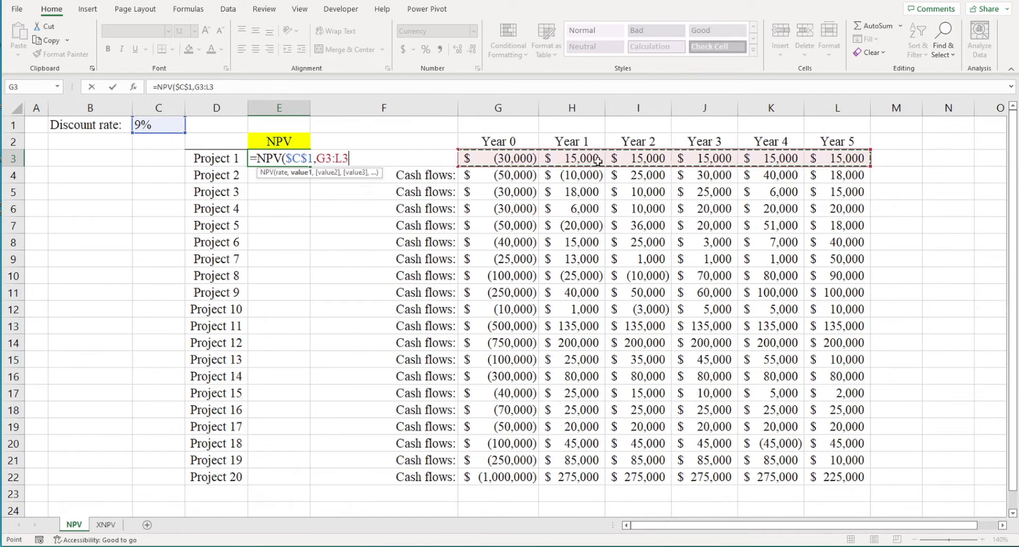
pyautogui.moveTo(583, 158); pyautogui.dragTo(662, 158)
pyautogui.moveTo(789, 158); pyautogui.dragTo(844, 158)
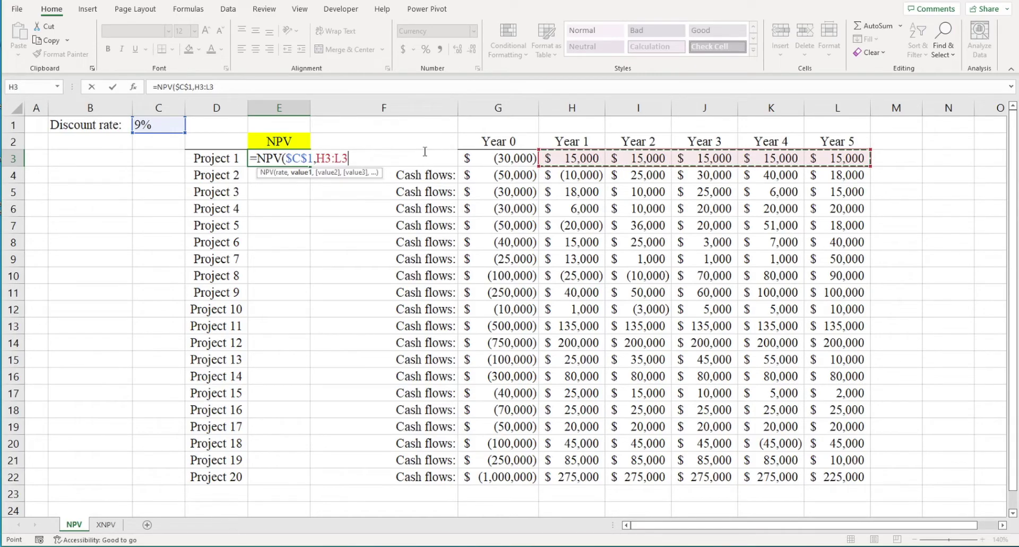
# Complete E3 as =NPV($C$1,H3:L3)+G3, giving Project 1 an NPV of $28,345
pyautogui.write(')+')
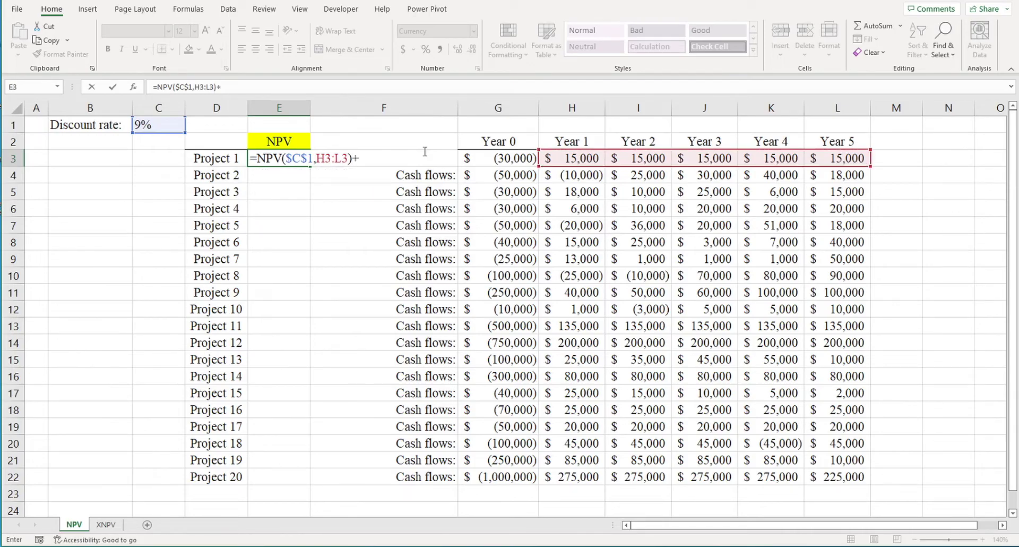
pyautogui.click(479, 155)
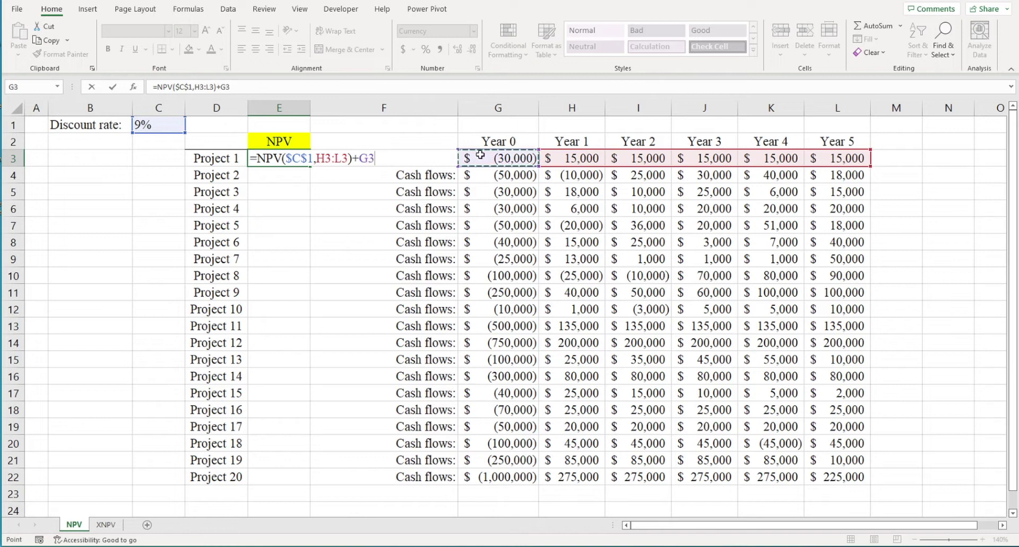
pyautogui.press('Return')
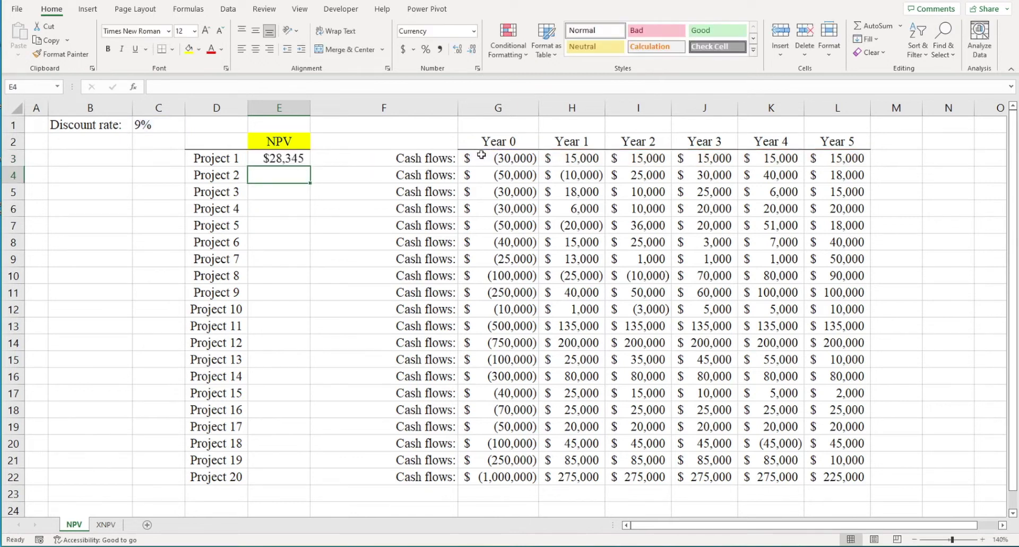
# Inspect E3's formula, highlighting the added Year 0 term +G3
pyautogui.click(287, 159)
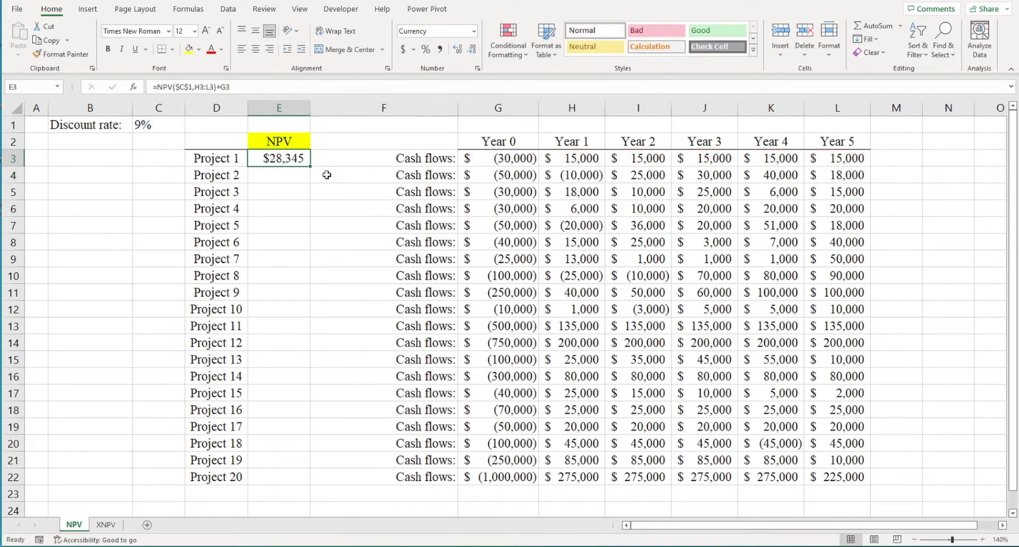
pyautogui.click(292, 89)
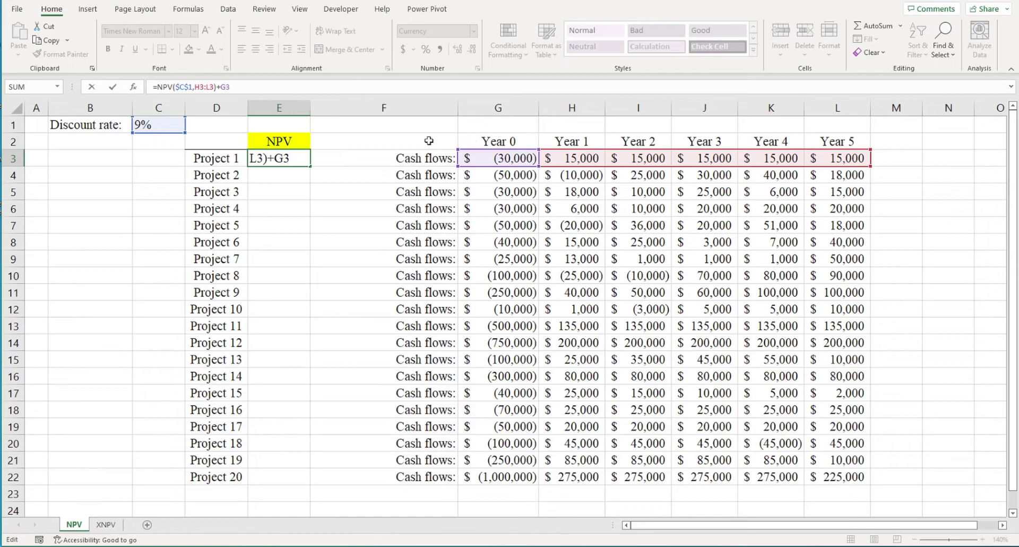
pyautogui.moveTo(245, 89); pyautogui.dragTo(194, 89)
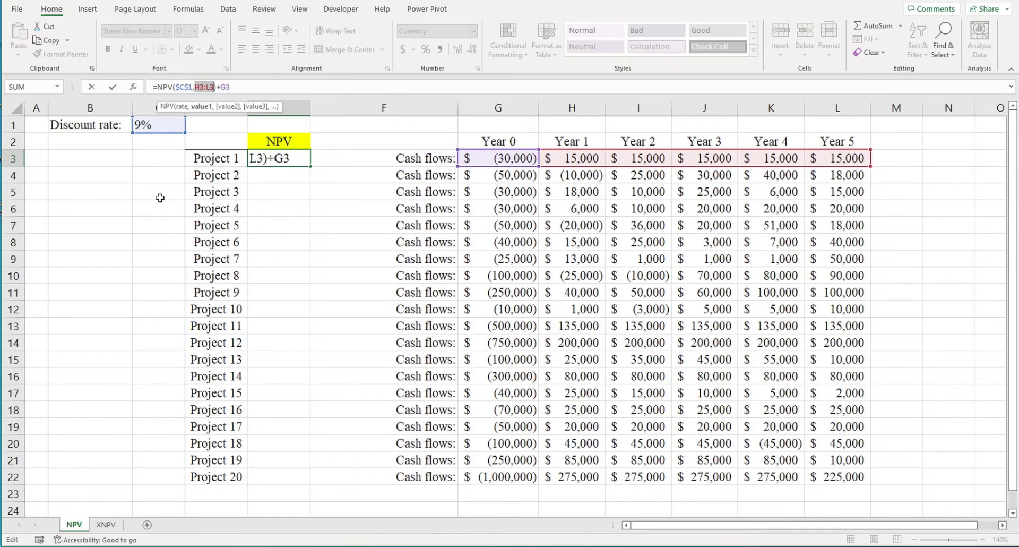
# Fill the NPV formula down E3:E22 for all 20 projects and select the Year 1–5 headings H2:L2
pyautogui.hotkey('ctrl', 'Return')
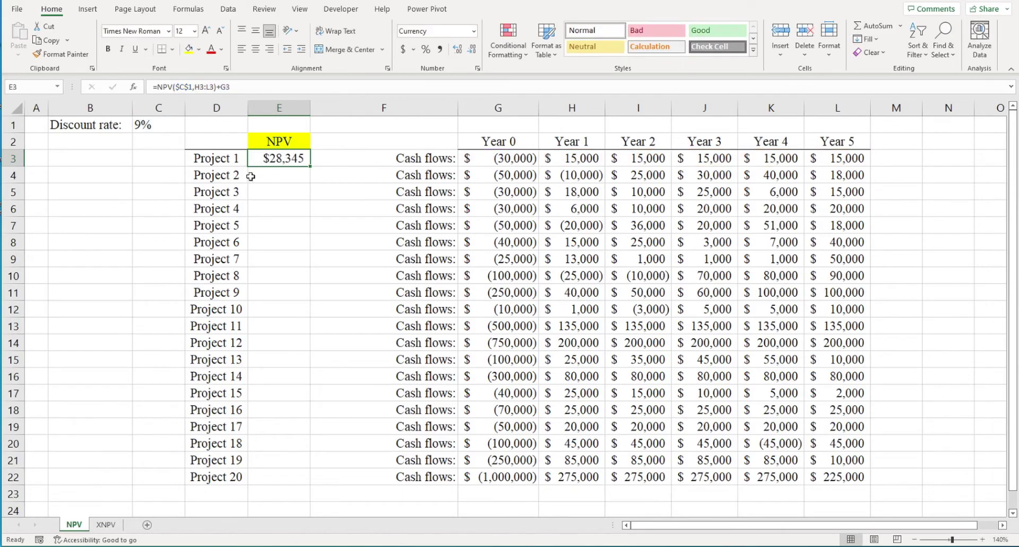
pyautogui.doubleClick(310, 166)
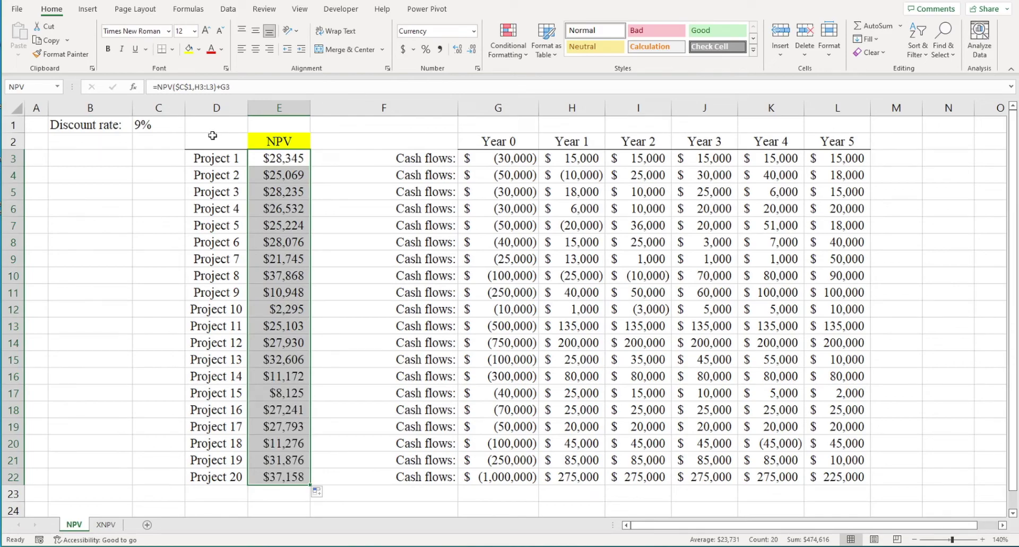
pyautogui.click(559, 141)
pyautogui.moveTo(558, 141); pyautogui.dragTo(808, 147)
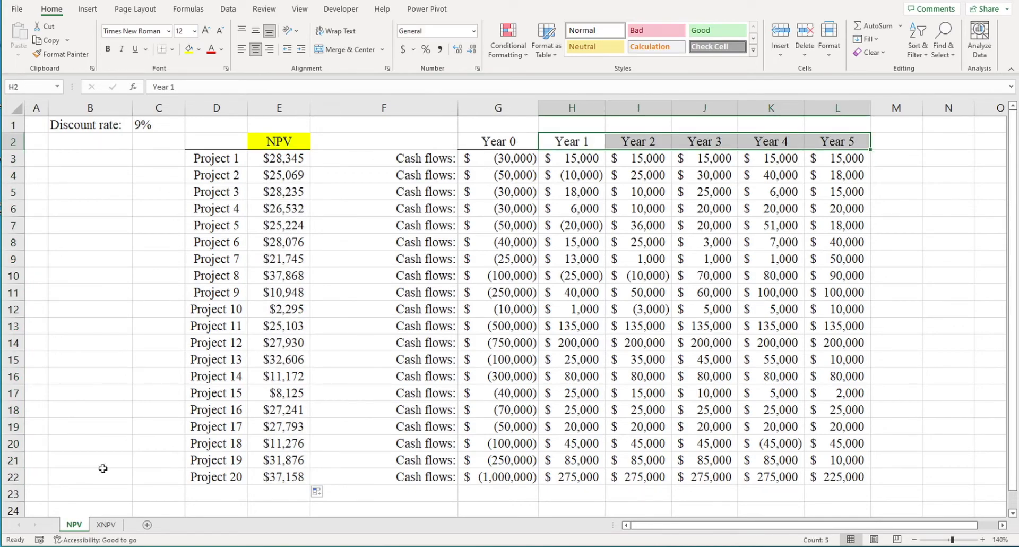
# On the XNPV sheet, review the four cash-flow dates in D5:D8 and select E9
pyautogui.click(106, 525)
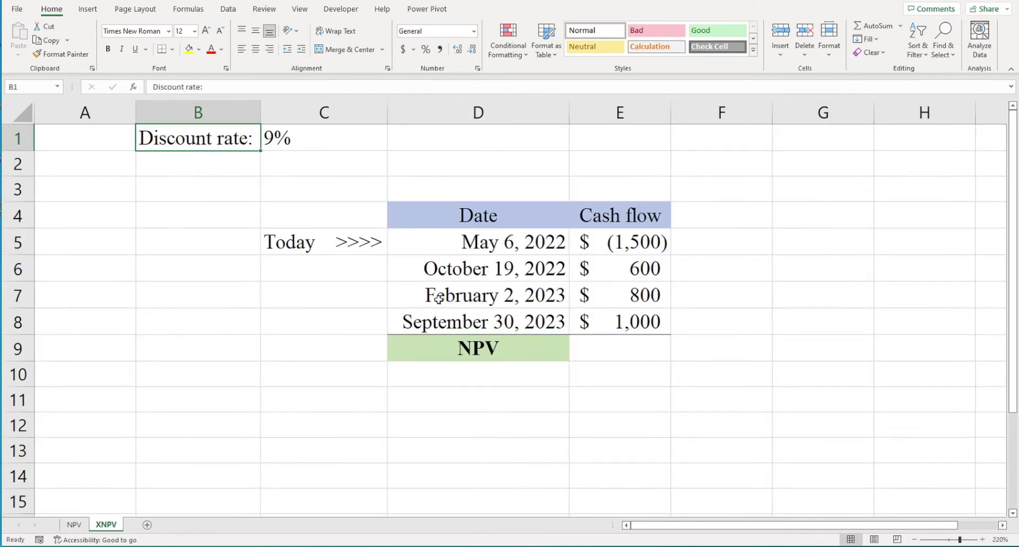
pyautogui.moveTo(460, 242); pyautogui.dragTo(486, 323)
pyautogui.click(447, 245)
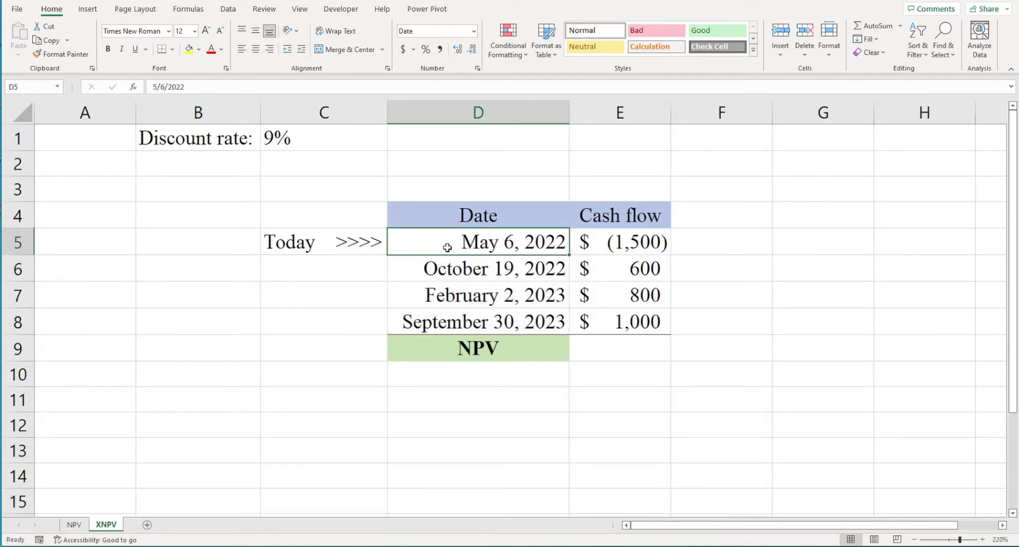
pyautogui.click(459, 274)
pyautogui.click(463, 295)
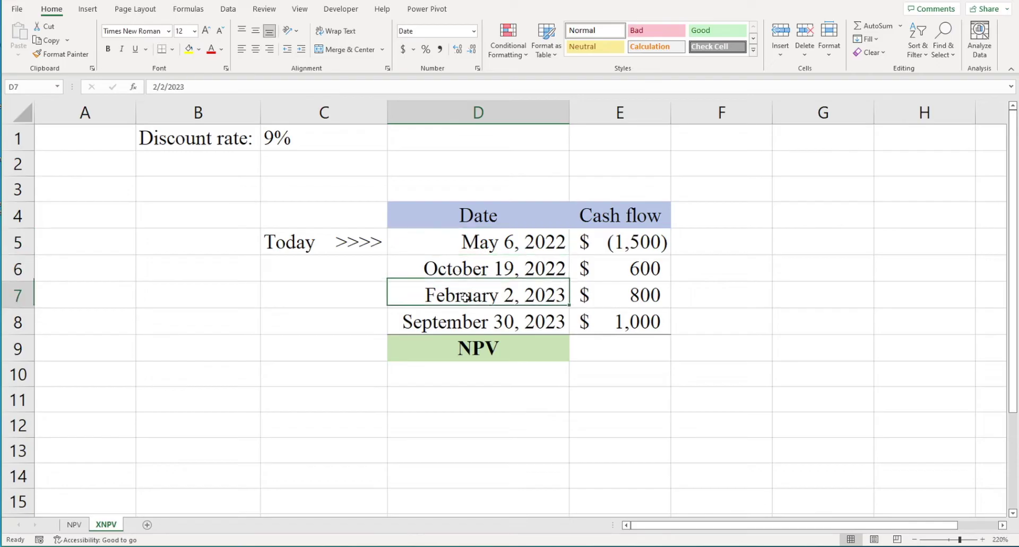
pyautogui.click(462, 321)
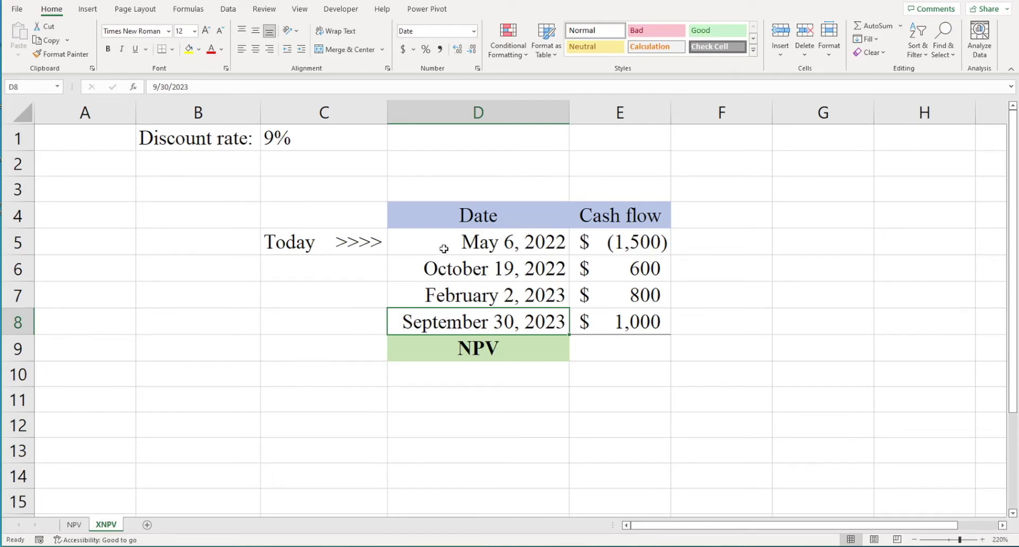
pyautogui.moveTo(445, 246); pyautogui.dragTo(462, 311)
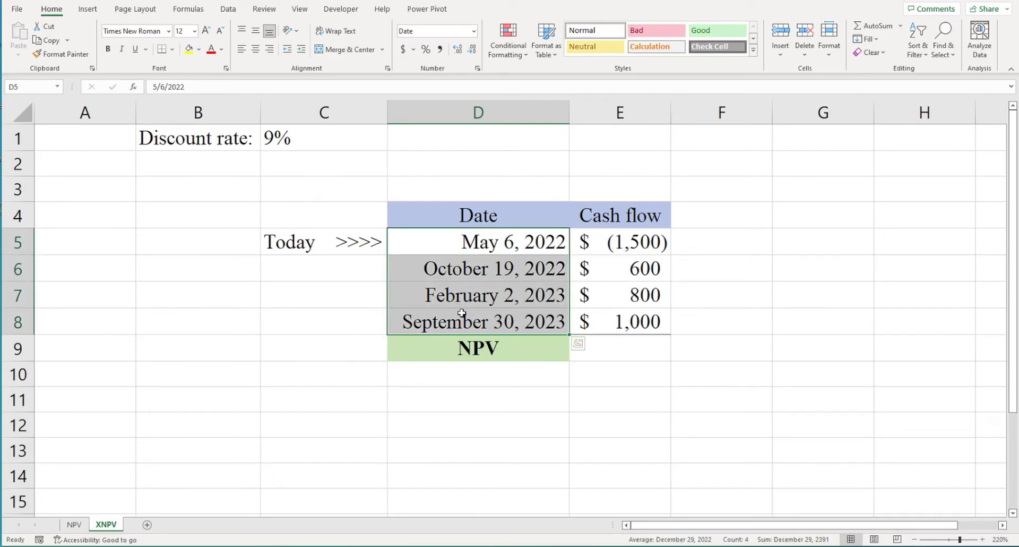
pyautogui.click(608, 343)
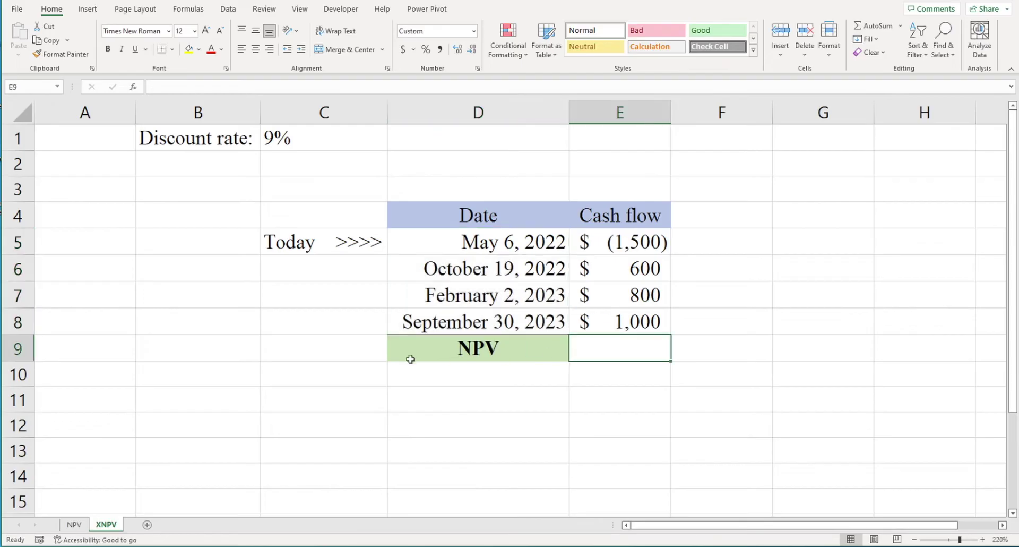
# Enter =XNPV(C1,E5:E8,D5:D8) in E9, returning an NPV of $713
pyautogui.write('=')
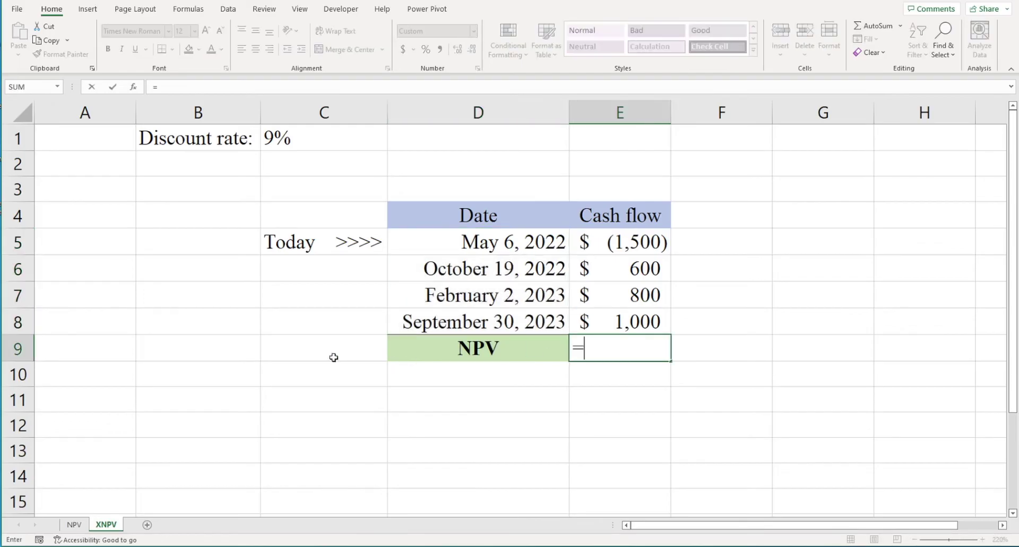
pyautogui.write('XNPV(')
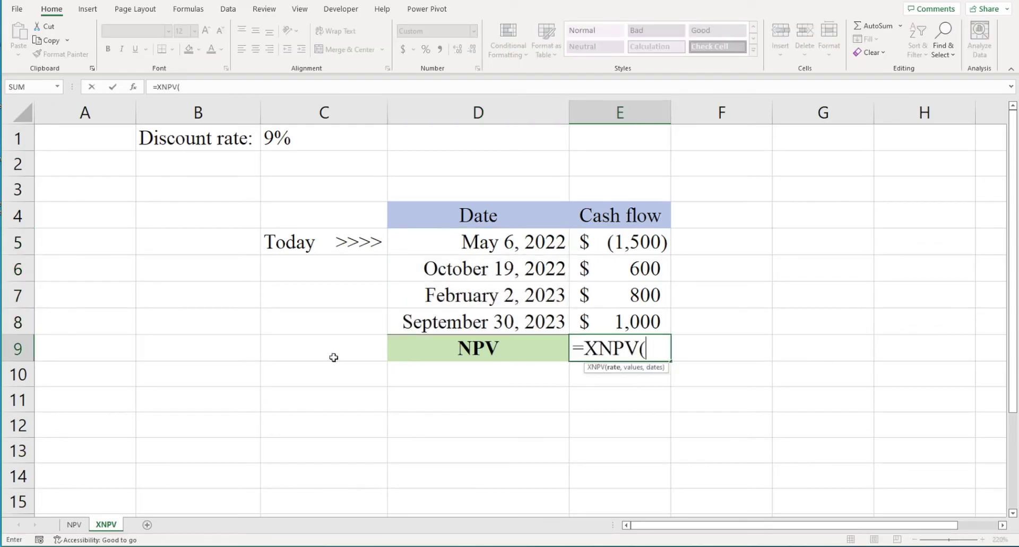
pyautogui.click(303, 140)
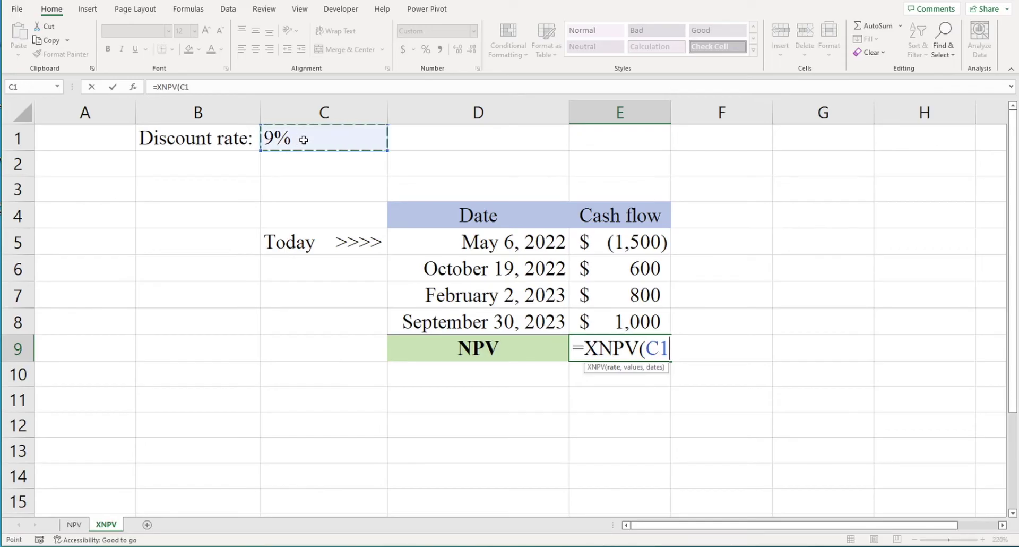
pyautogui.write(',')
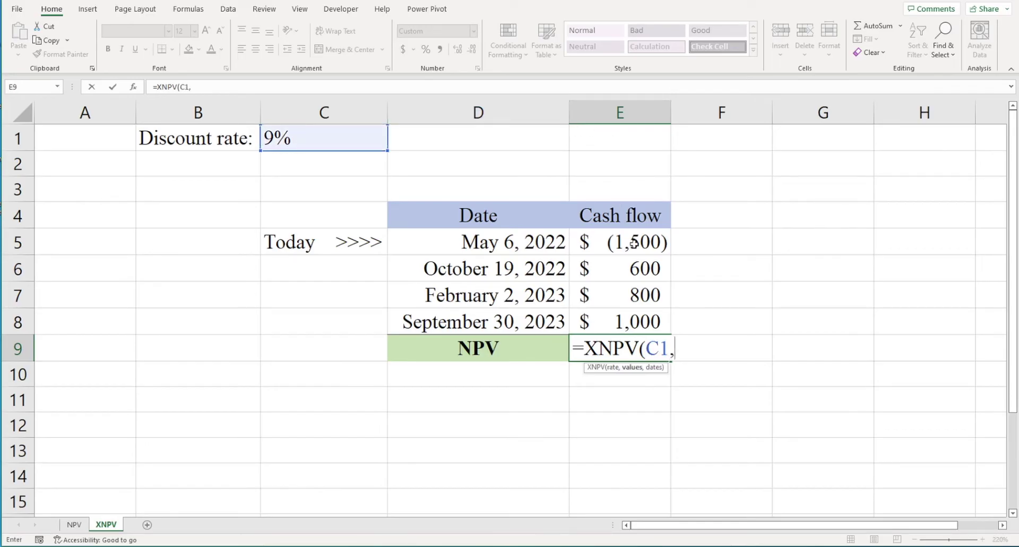
pyautogui.moveTo(628, 242); pyautogui.dragTo(636, 323)
pyautogui.write(',')
pyautogui.moveTo(542, 240); pyautogui.dragTo(544, 314)
pyautogui.write(')')
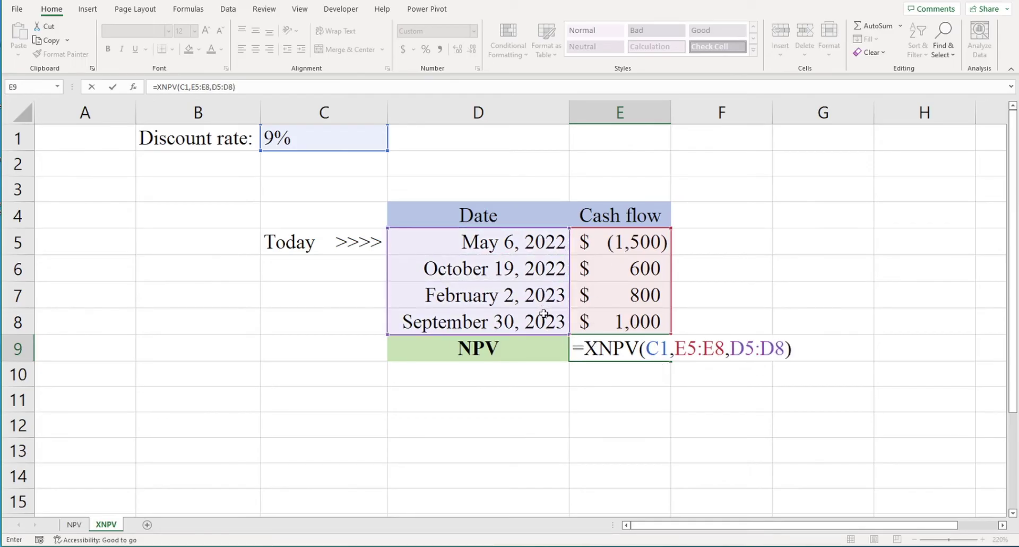
pyautogui.press('Return')
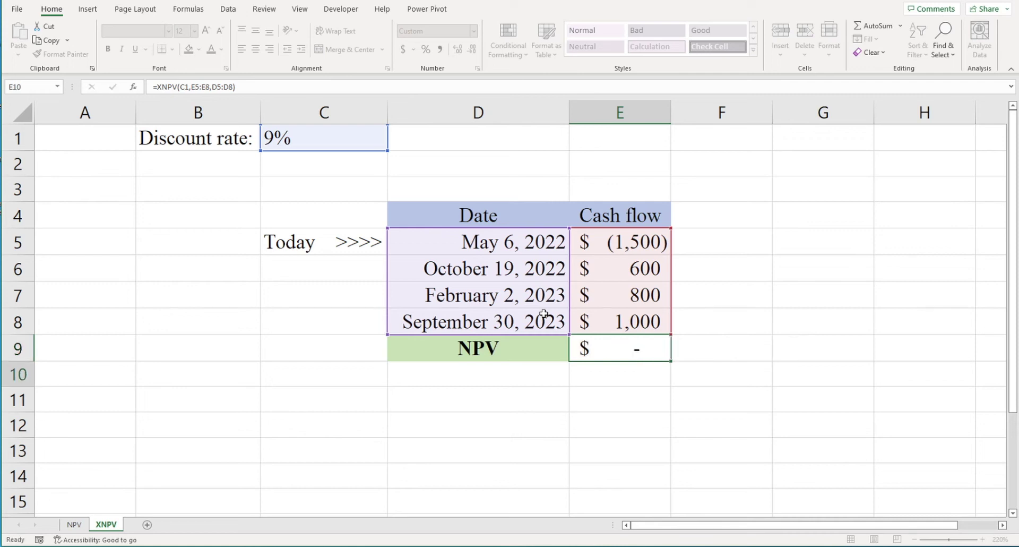
pyautogui.click(597, 348)
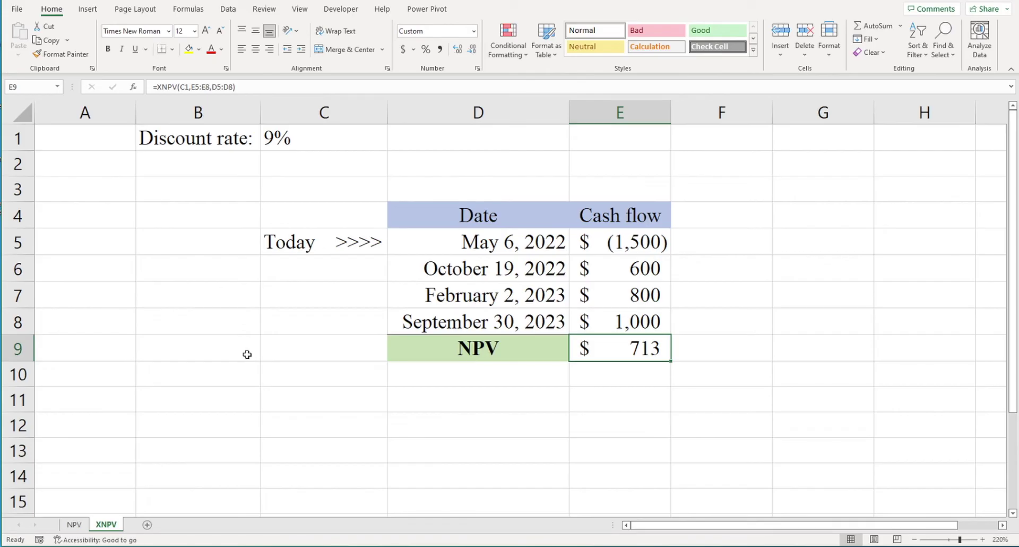
pyautogui.click(281, 87)
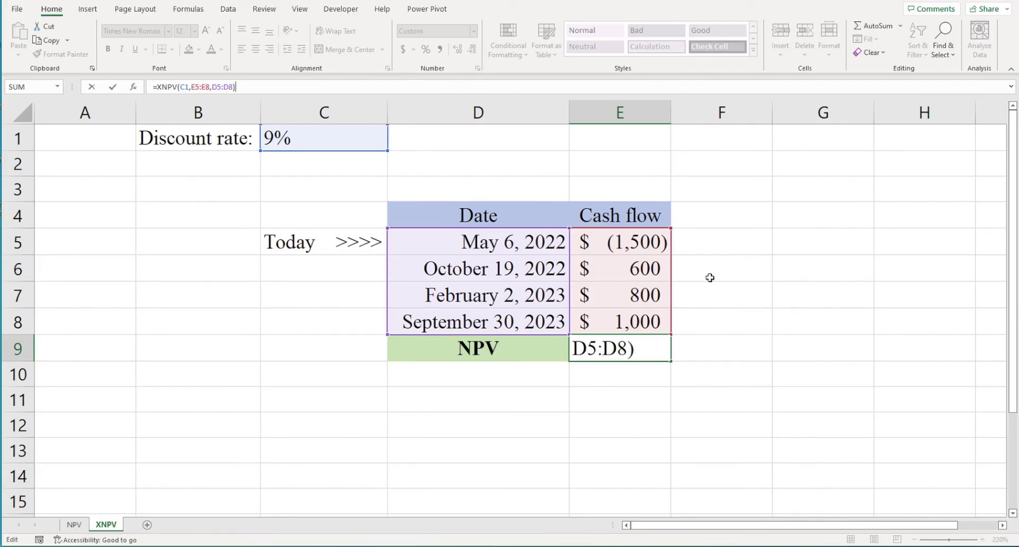
pyautogui.click(770, 278)
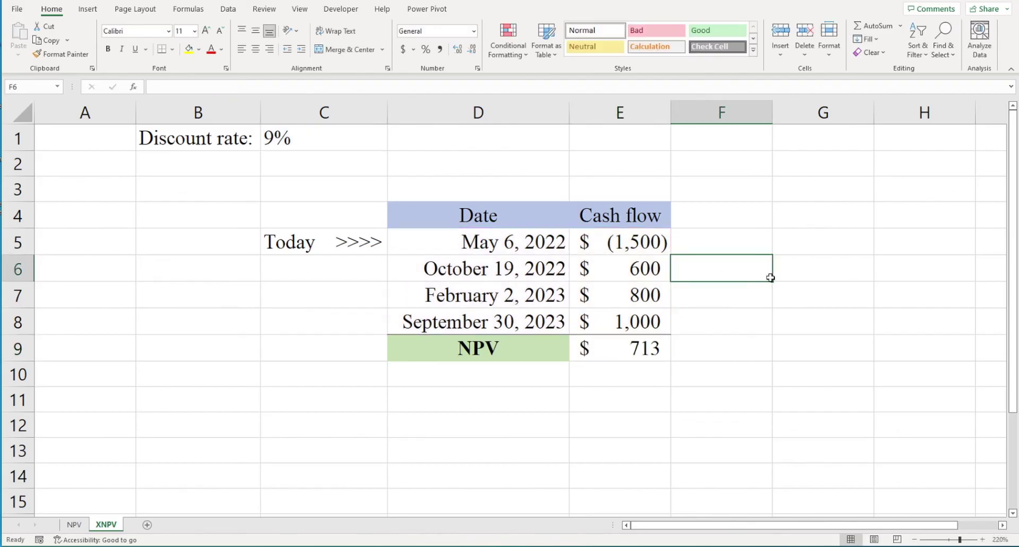